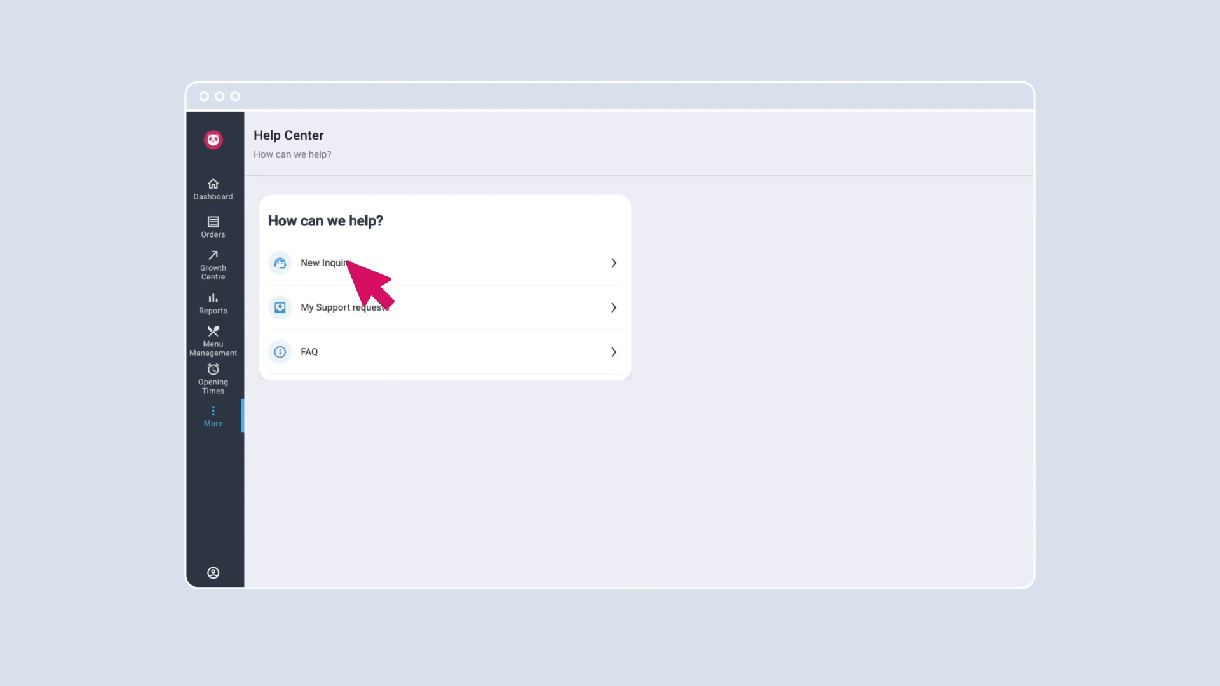
Step: Start a new inquiry under My Restaurant's Menu > Restaurant > More than 1 outlet > Add Item(s)
click(349, 263)
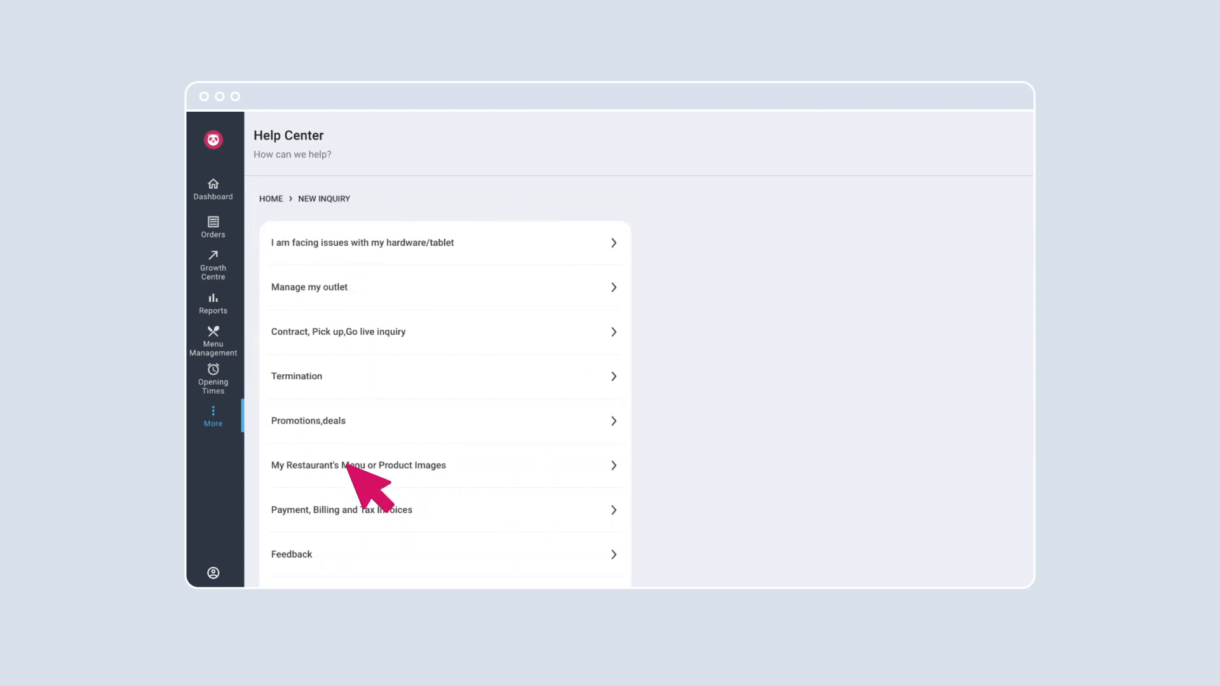
click(346, 465)
click(322, 286)
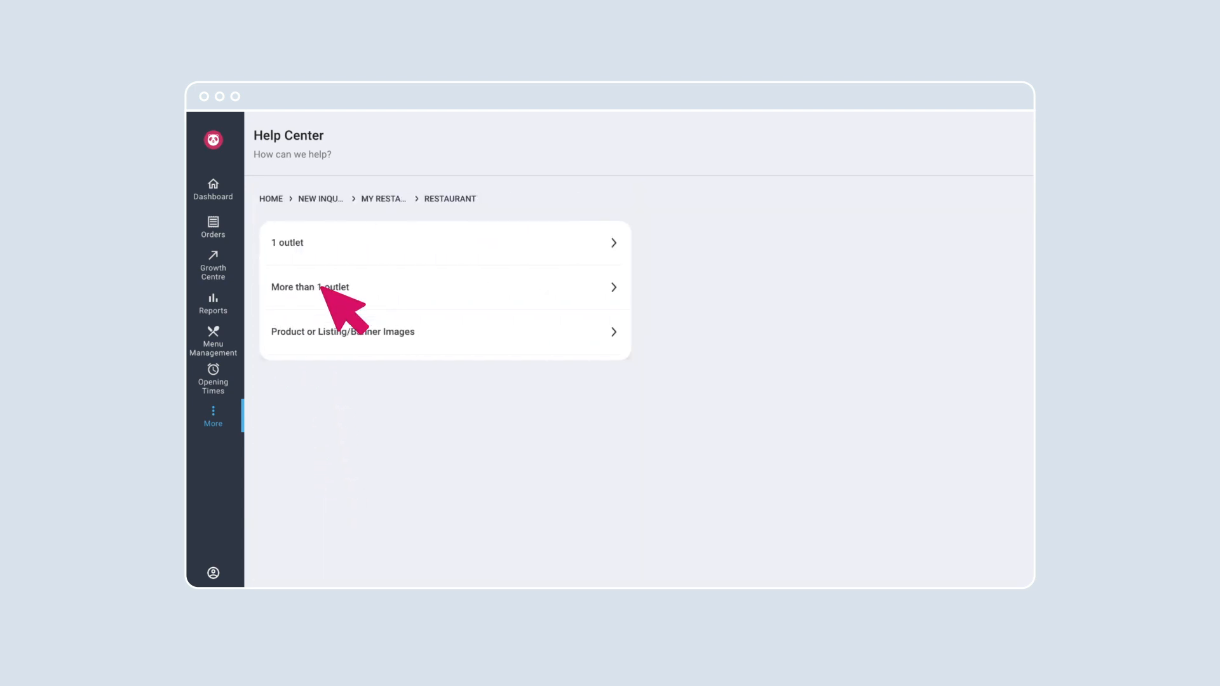
click(360, 289)
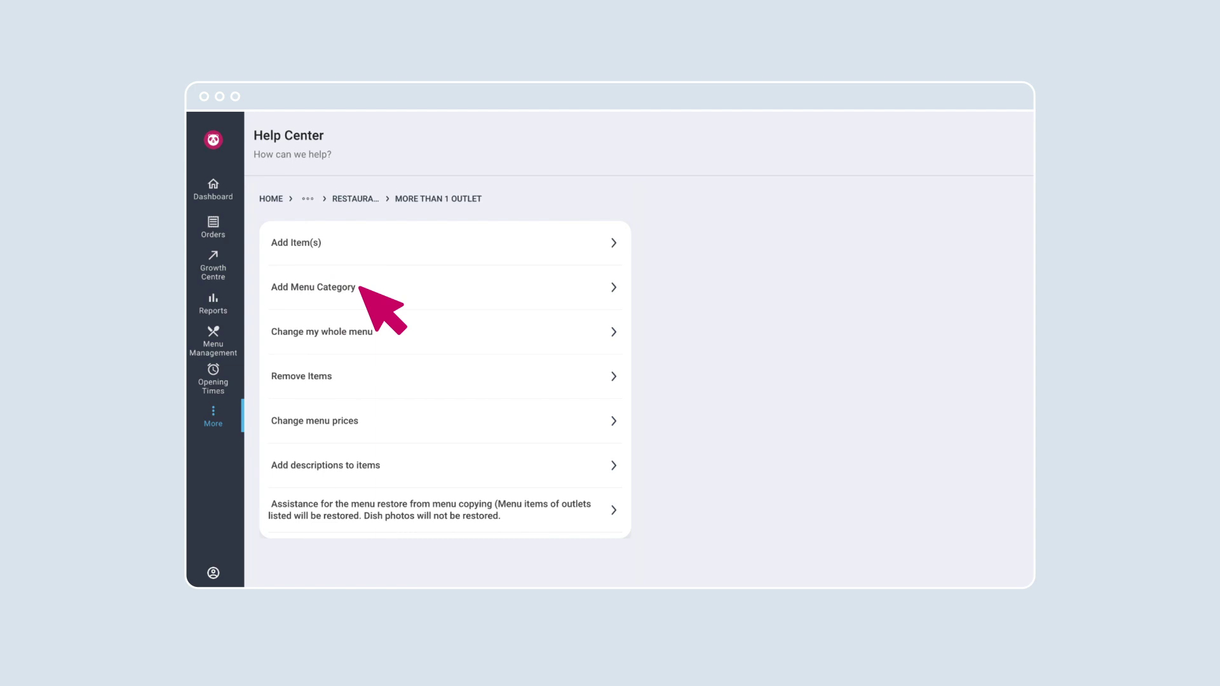
click(327, 244)
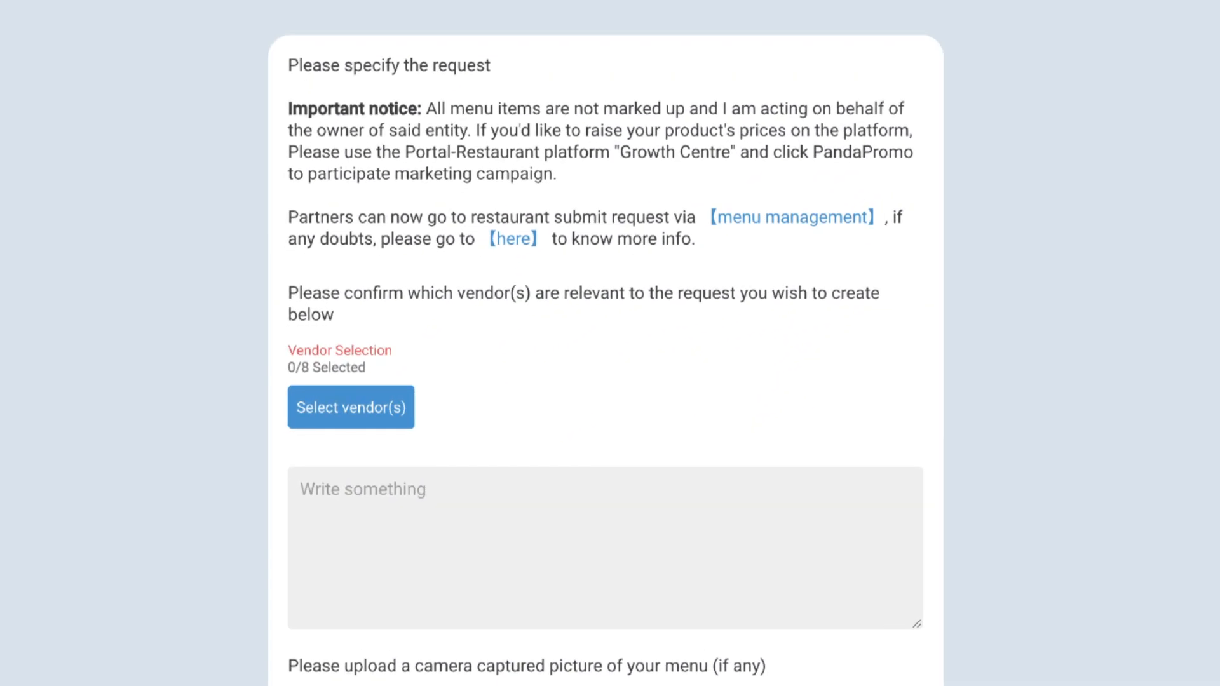
Step: Select Outlet 1, Outlet 2 and Outlet 3 as vendors and begin the request description
click(381, 416)
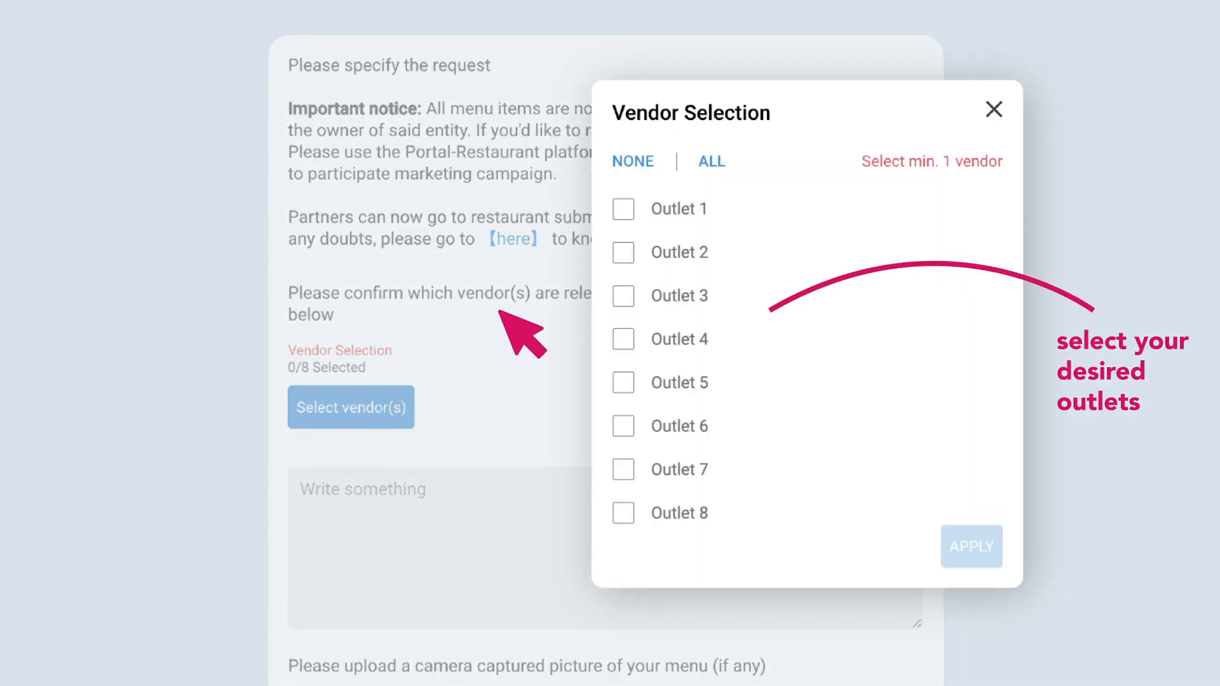
click(622, 209)
click(623, 252)
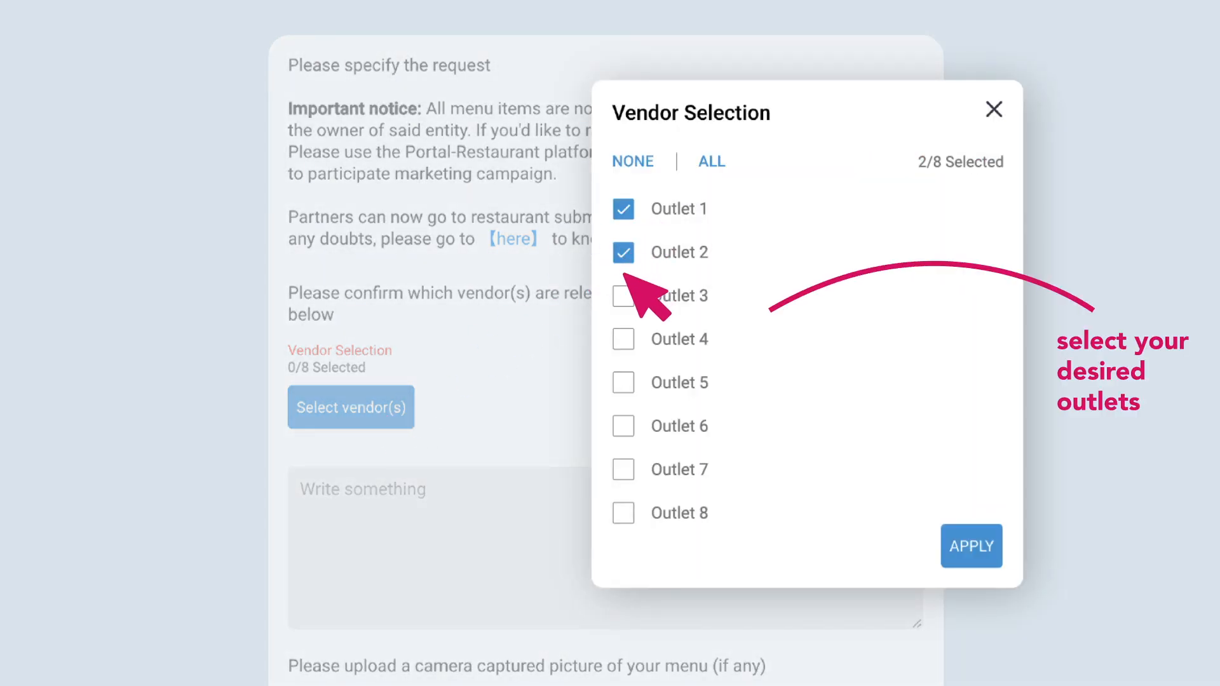
click(625, 296)
click(972, 546)
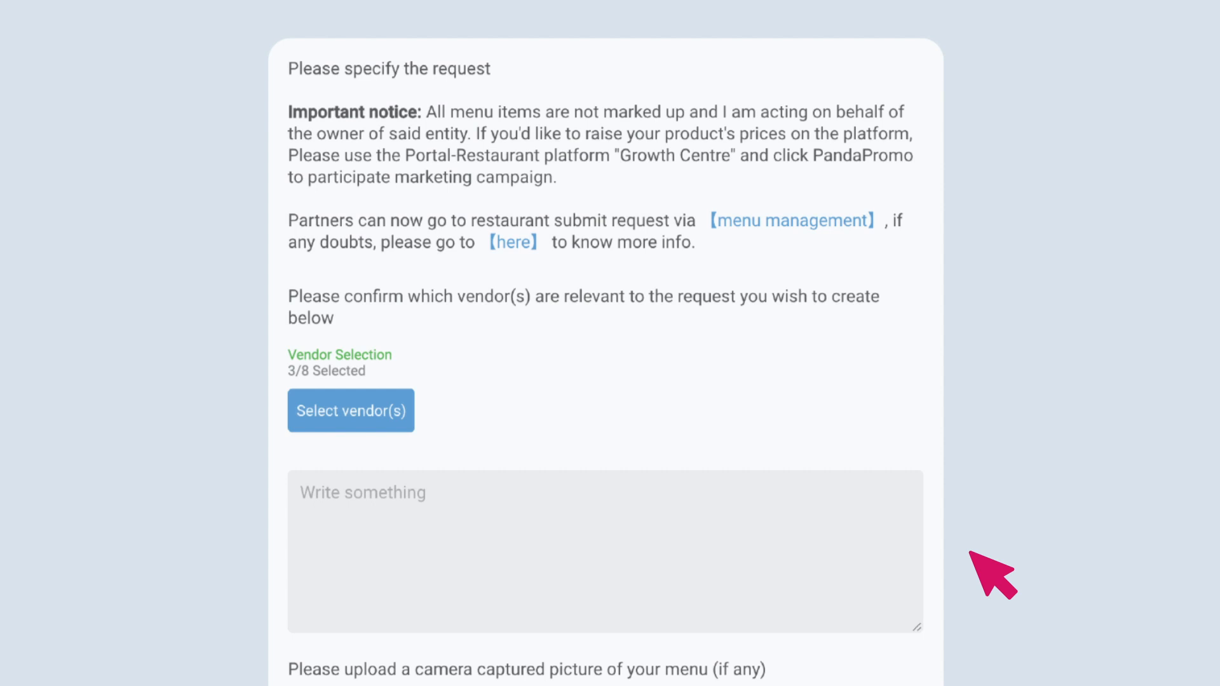
scroll(971, 553, down, 1)
click(401, 532)
text(I would like to request to add a few additional items into my menu fo)
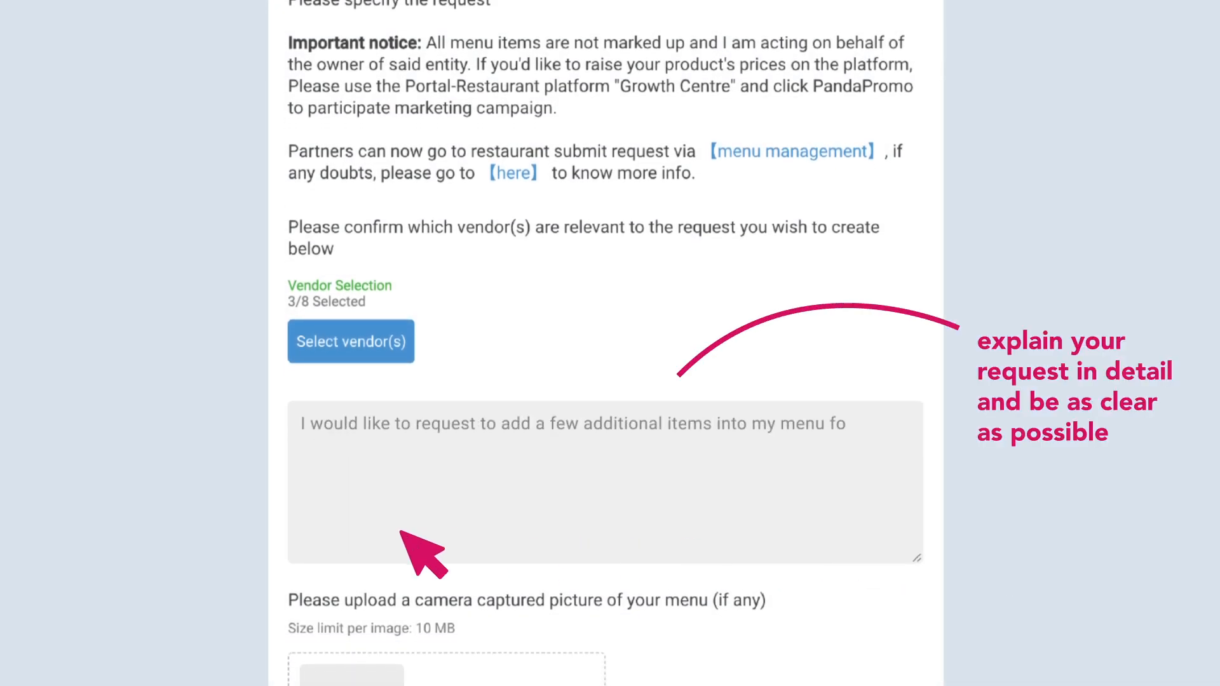
text(r the outlets selected above. Images and prices are as attached.)
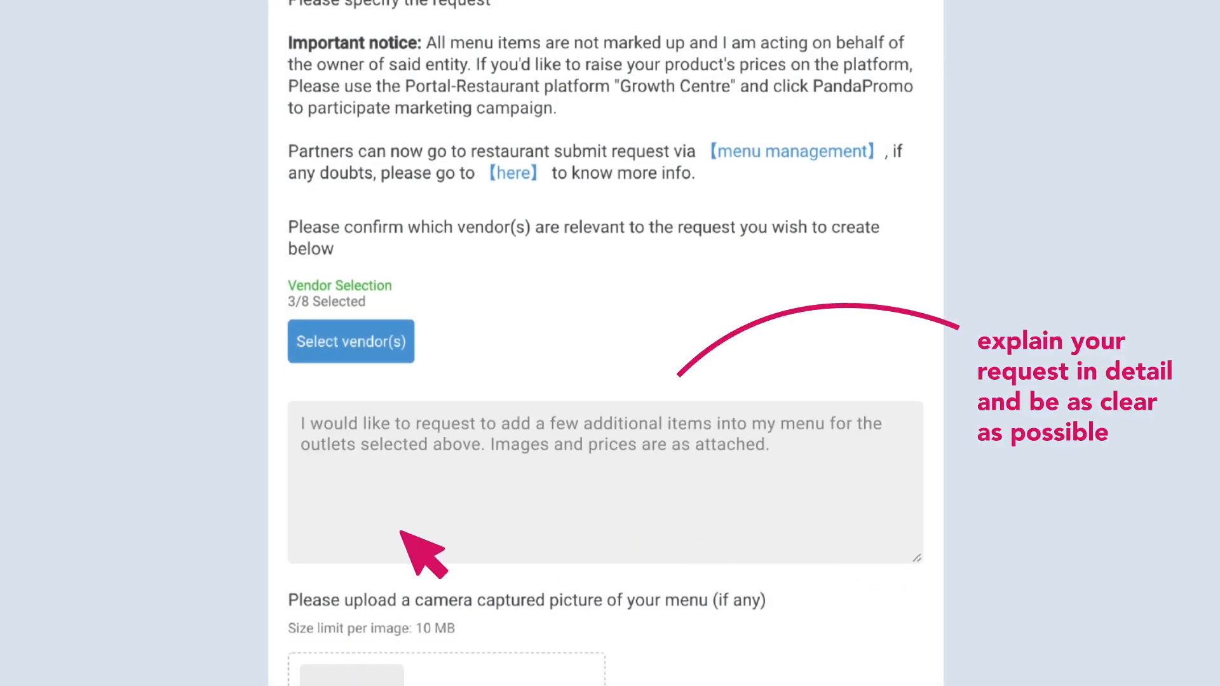
scroll(401, 532, down, 5)
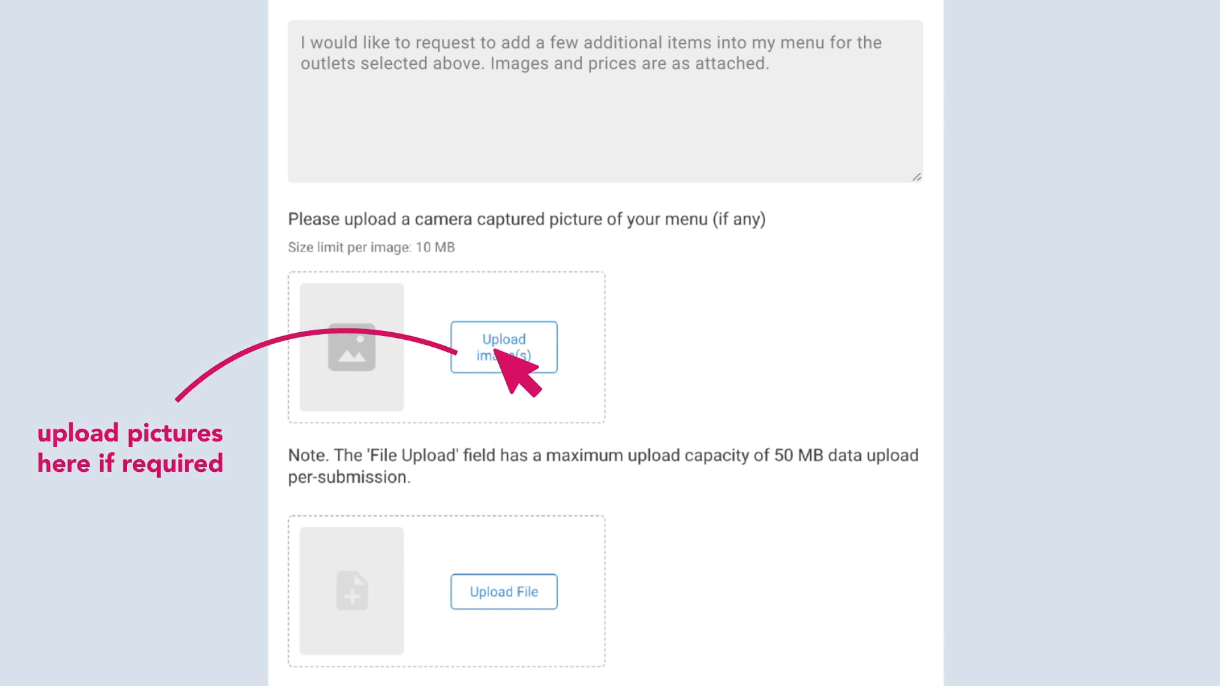
Step: Upload menuphoto-01.jpg and menuphoto-02.jpg from the Menu Photo folder as the request images
click(495, 349)
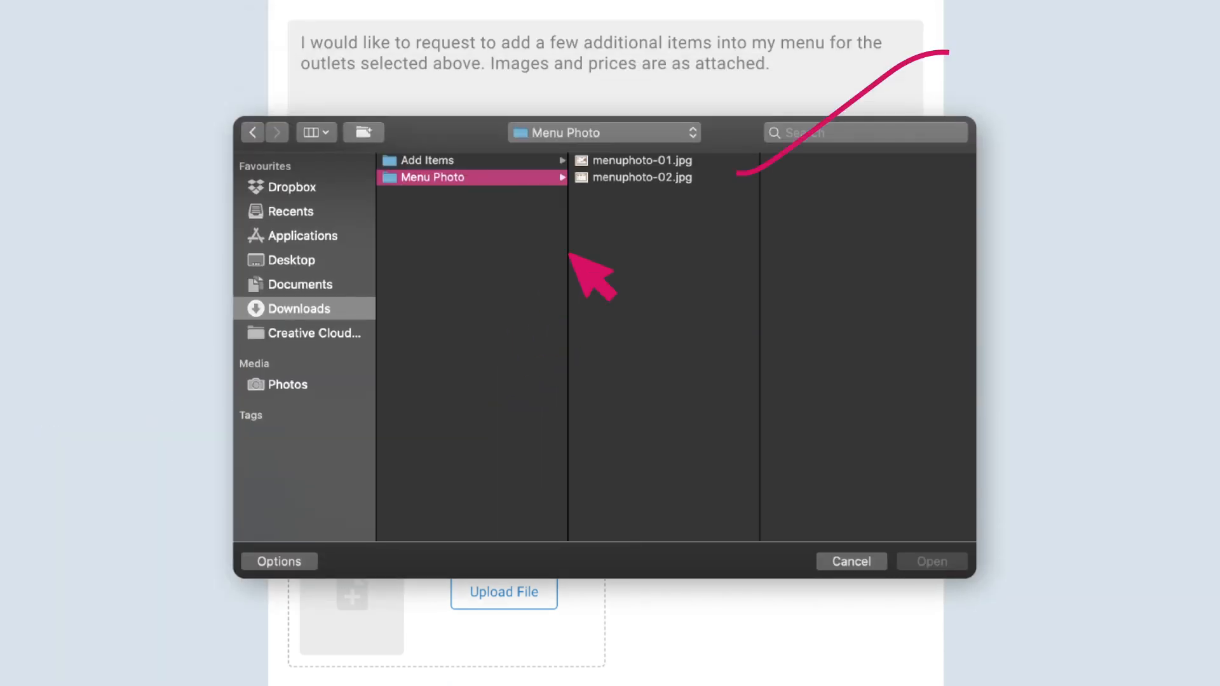
click(651, 162)
shift+click(654, 182)
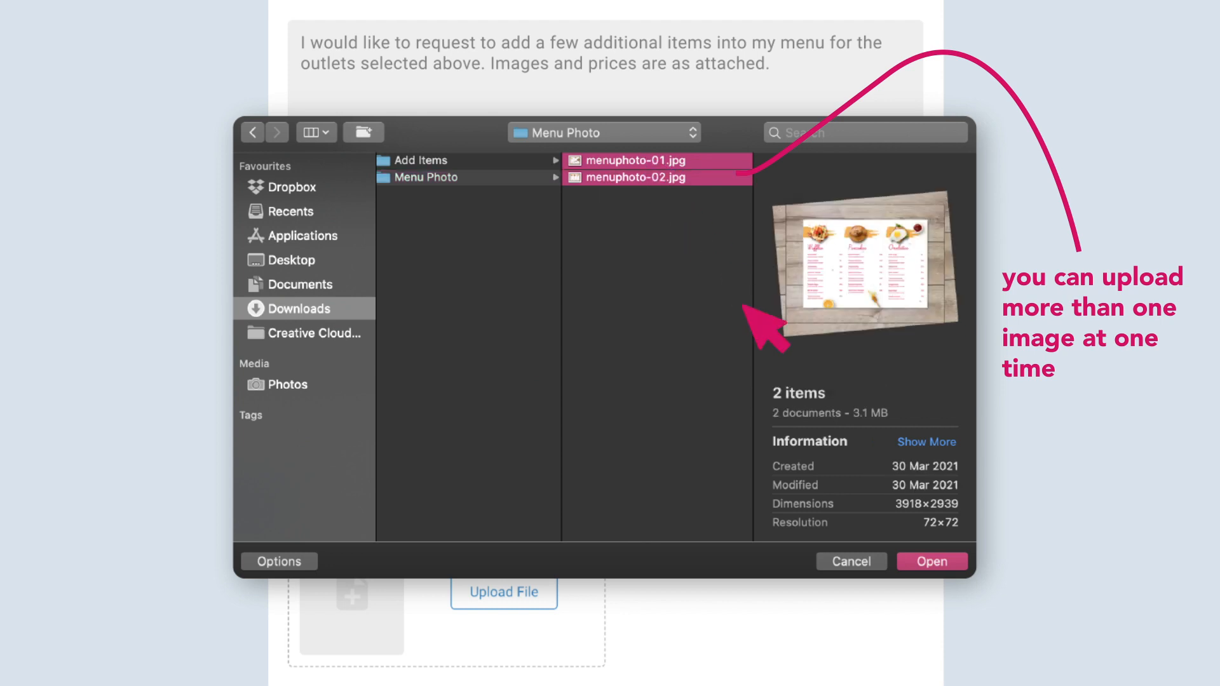
click(944, 565)
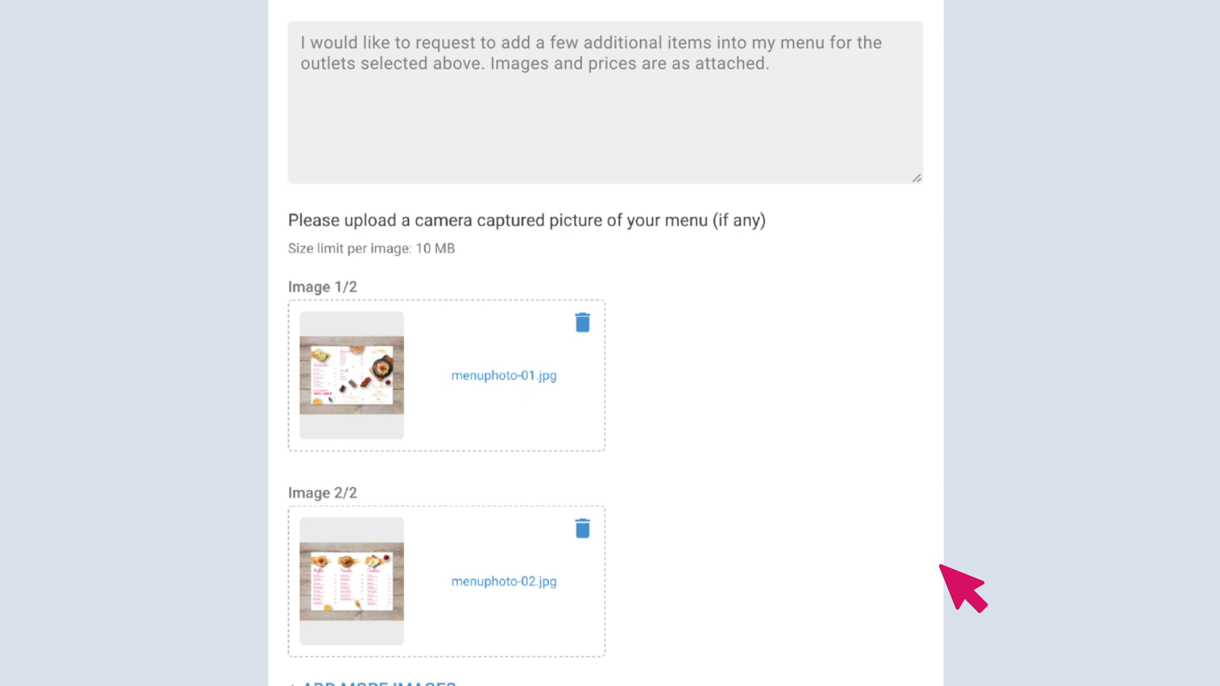
scroll(963, 586, down, 3)
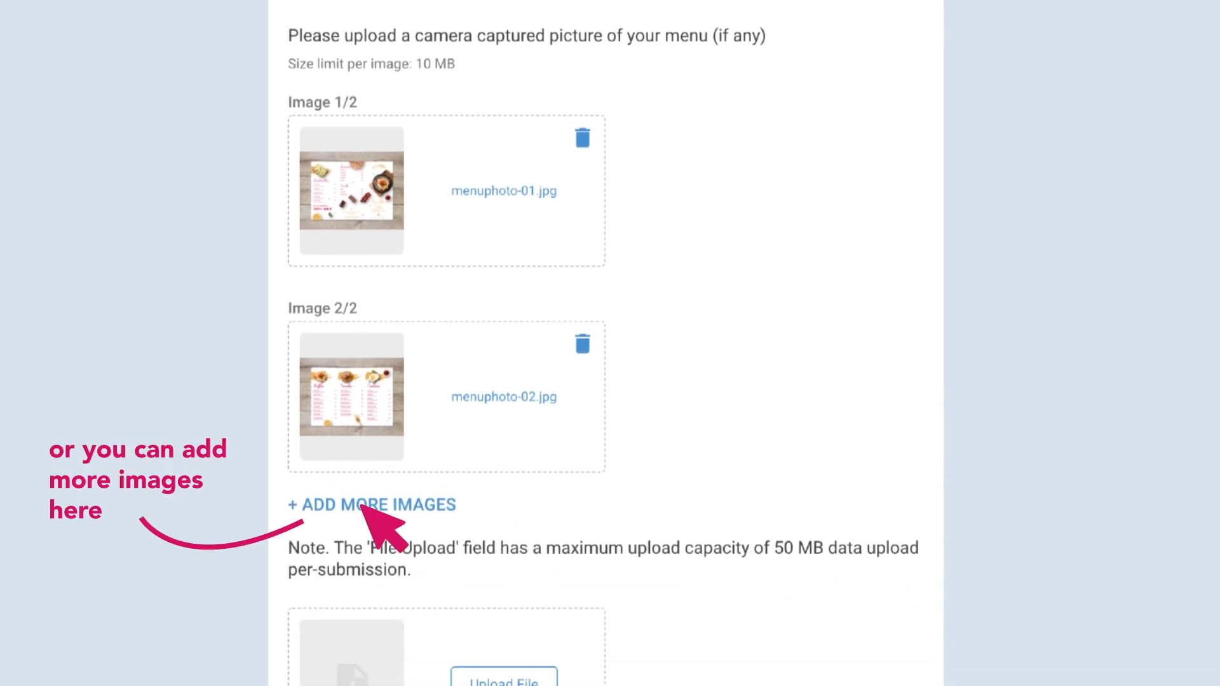
scroll(362, 508, down, 3)
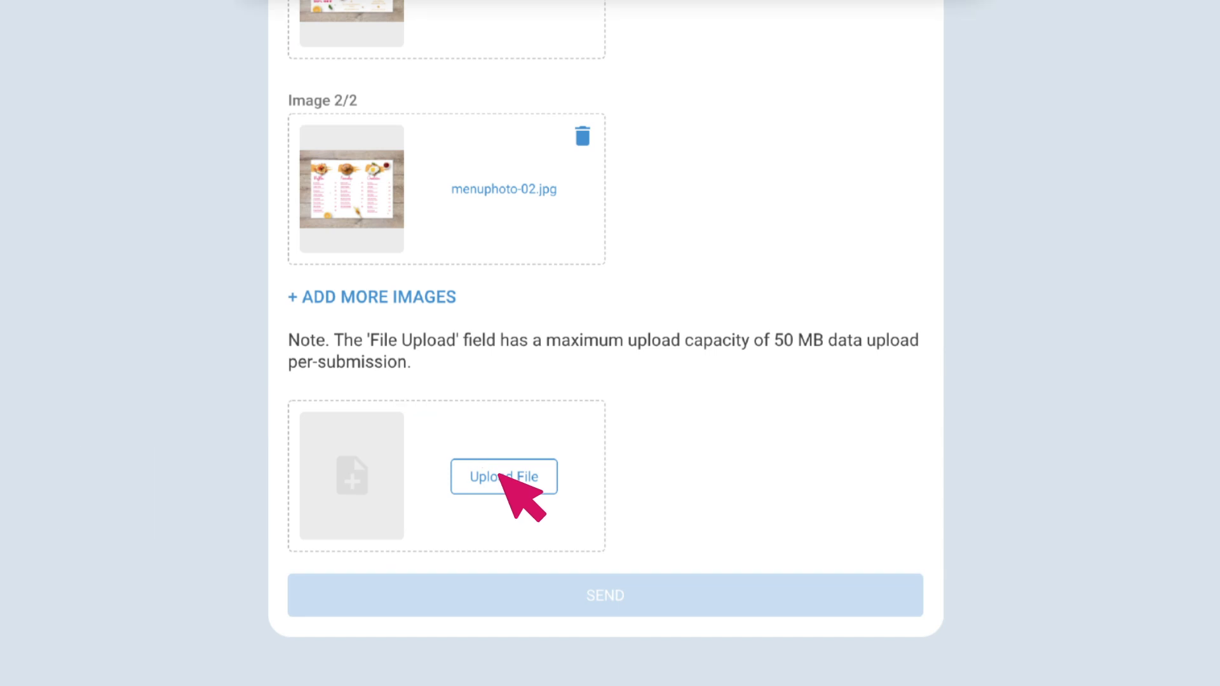
Step: Attach additems.zip from the Add Items folder as the single supporting file
click(502, 475)
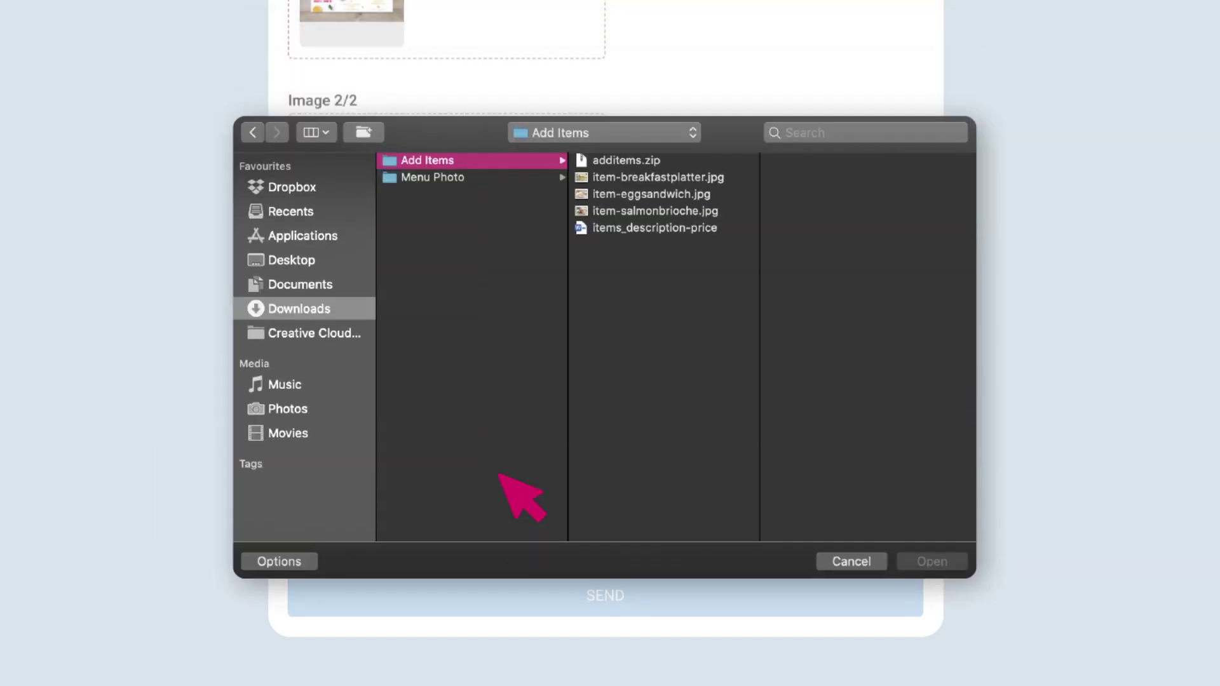
click(656, 169)
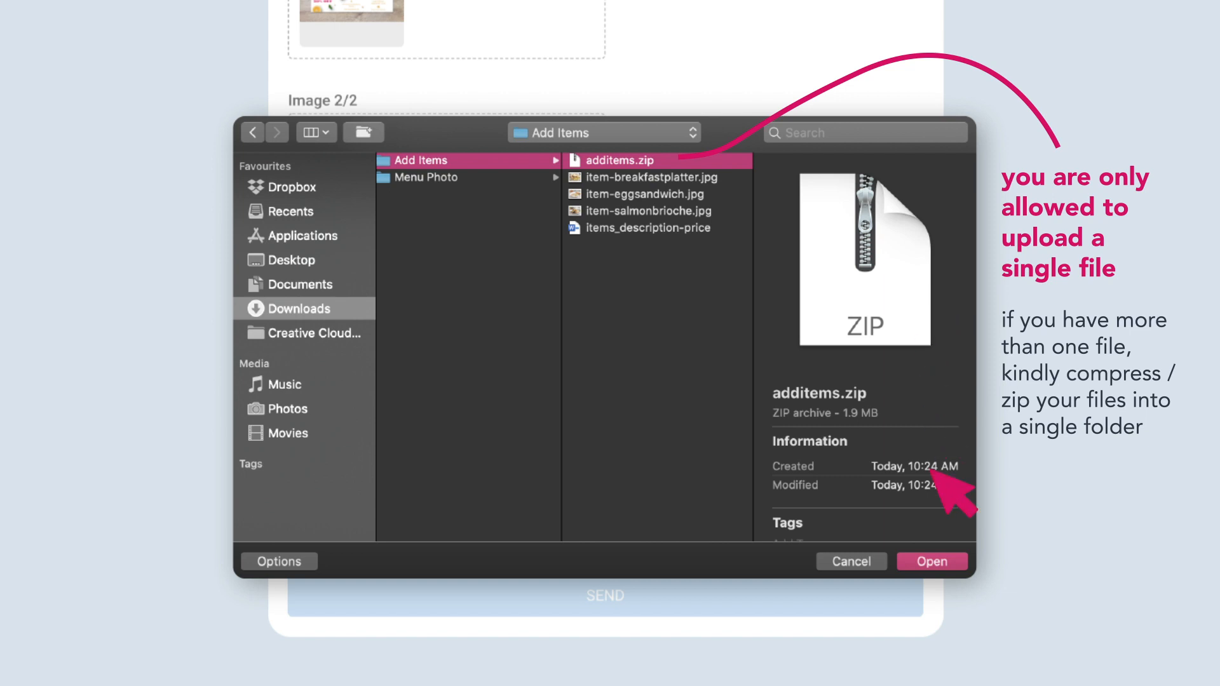
click(944, 562)
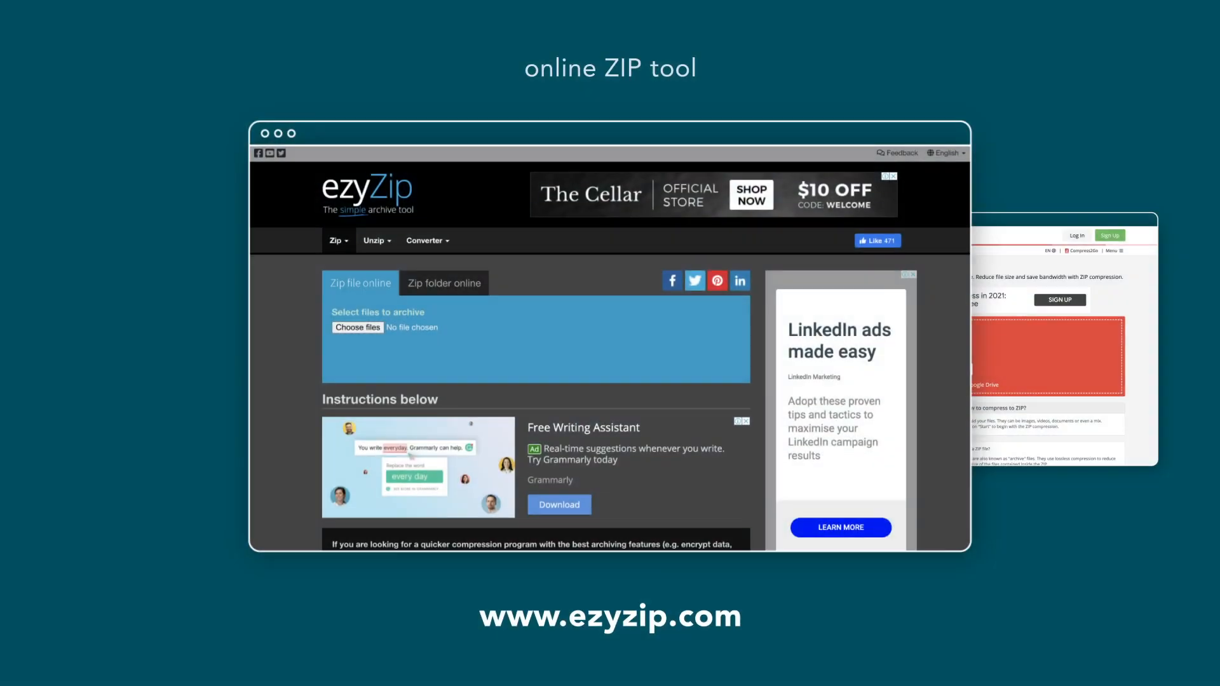